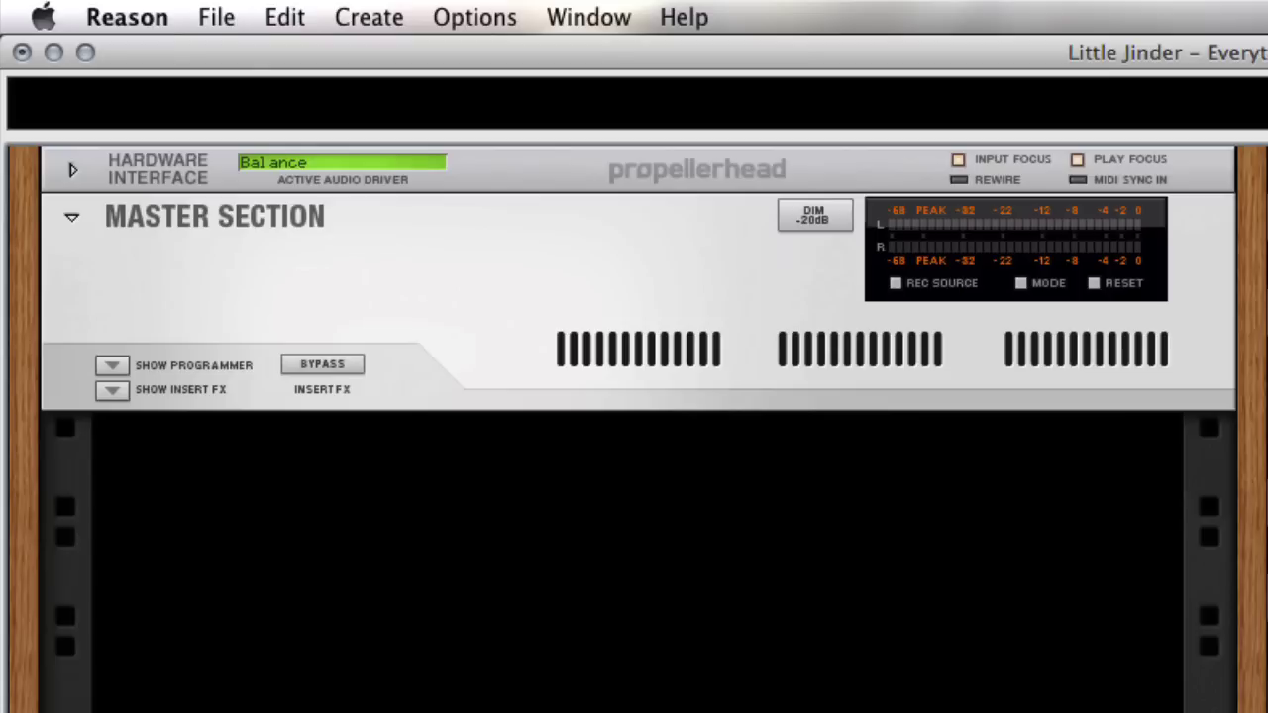
Step: Add an RV7000 reverb from the ALL FilmScore.rv7 patch below the Master Section
left_click(521, 348)
left_click(358, 20)
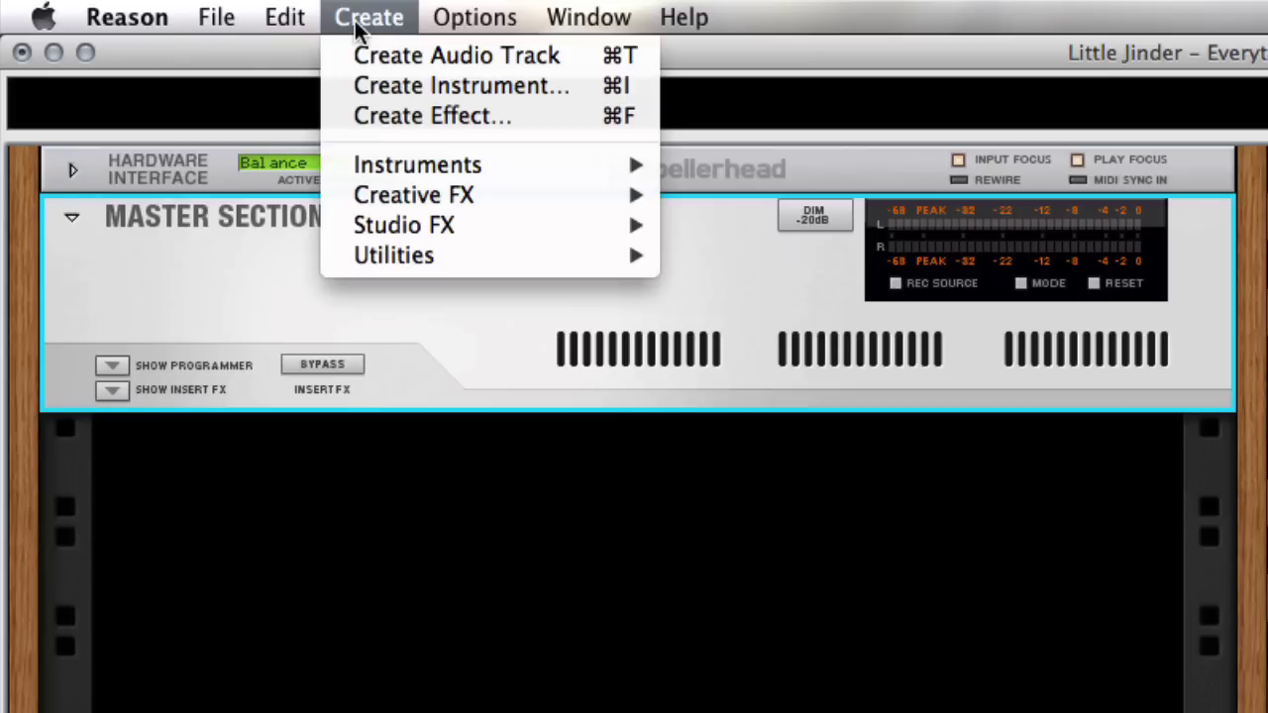
left_click(373, 113)
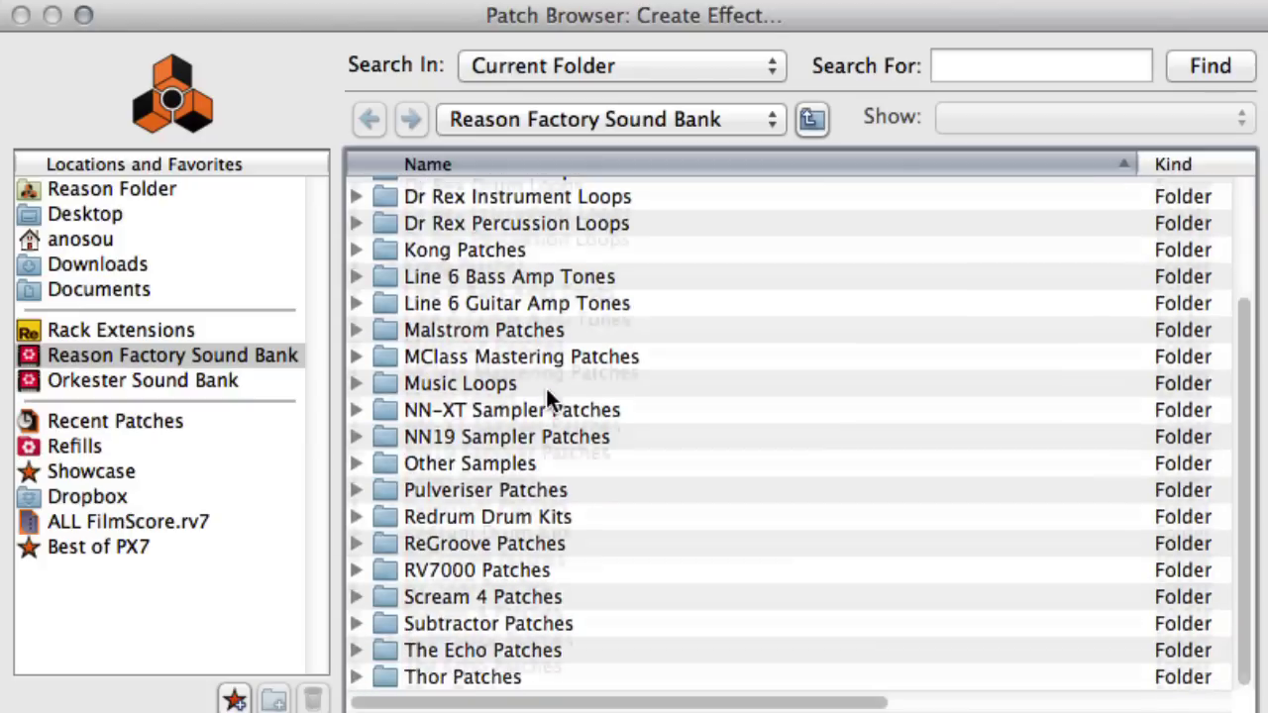
double_click(465, 571)
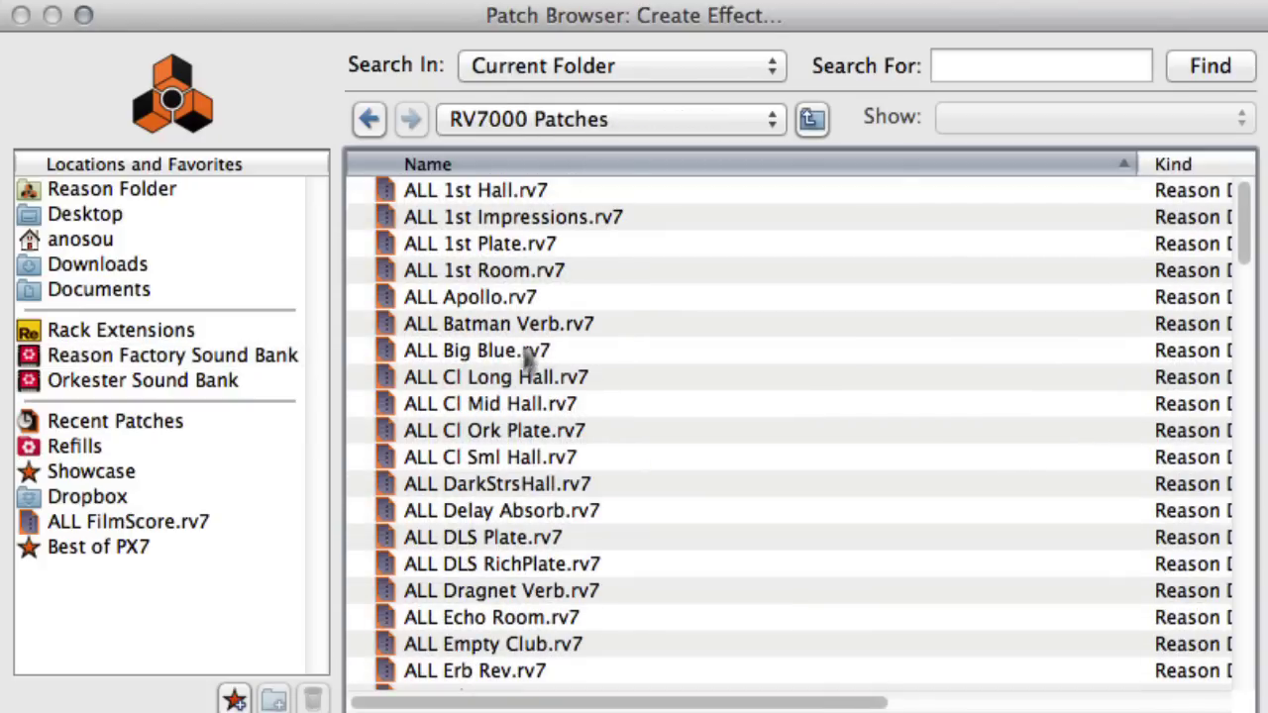
scroll(542, 297, "down", 3)
scroll(542, 297, "down", 5)
scroll(542, 297, "down", 3)
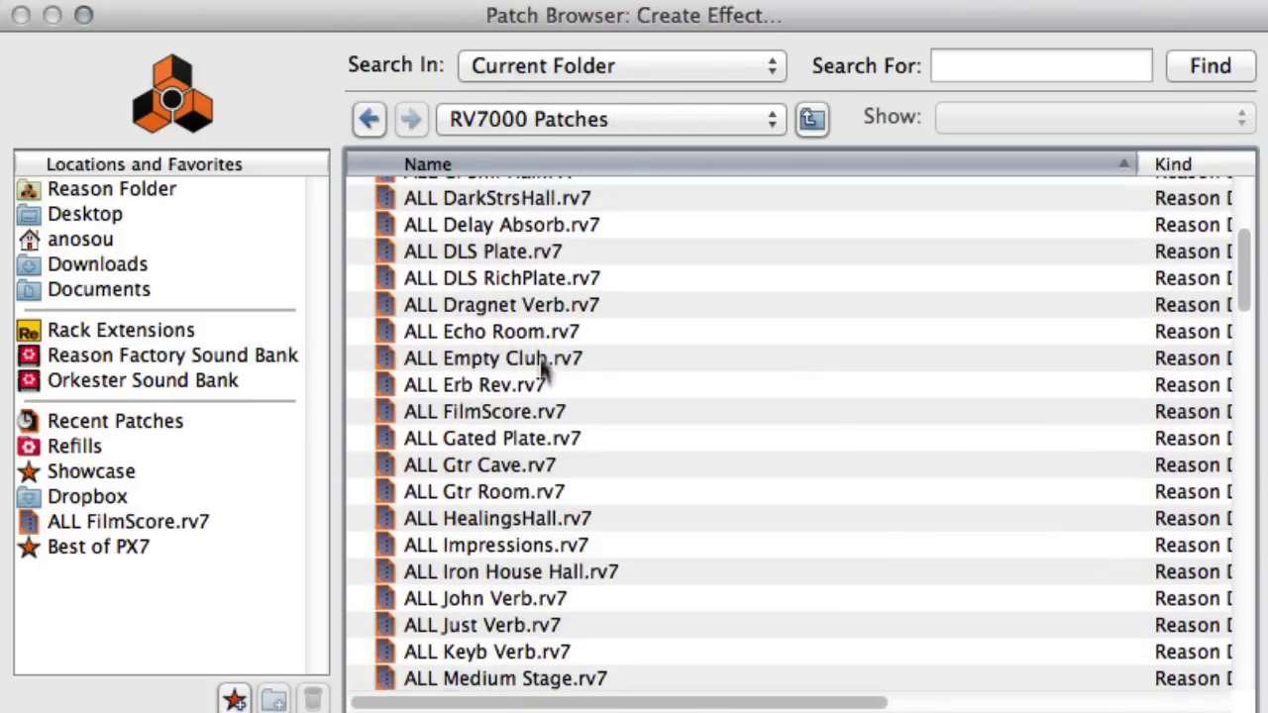
double_click(536, 414)
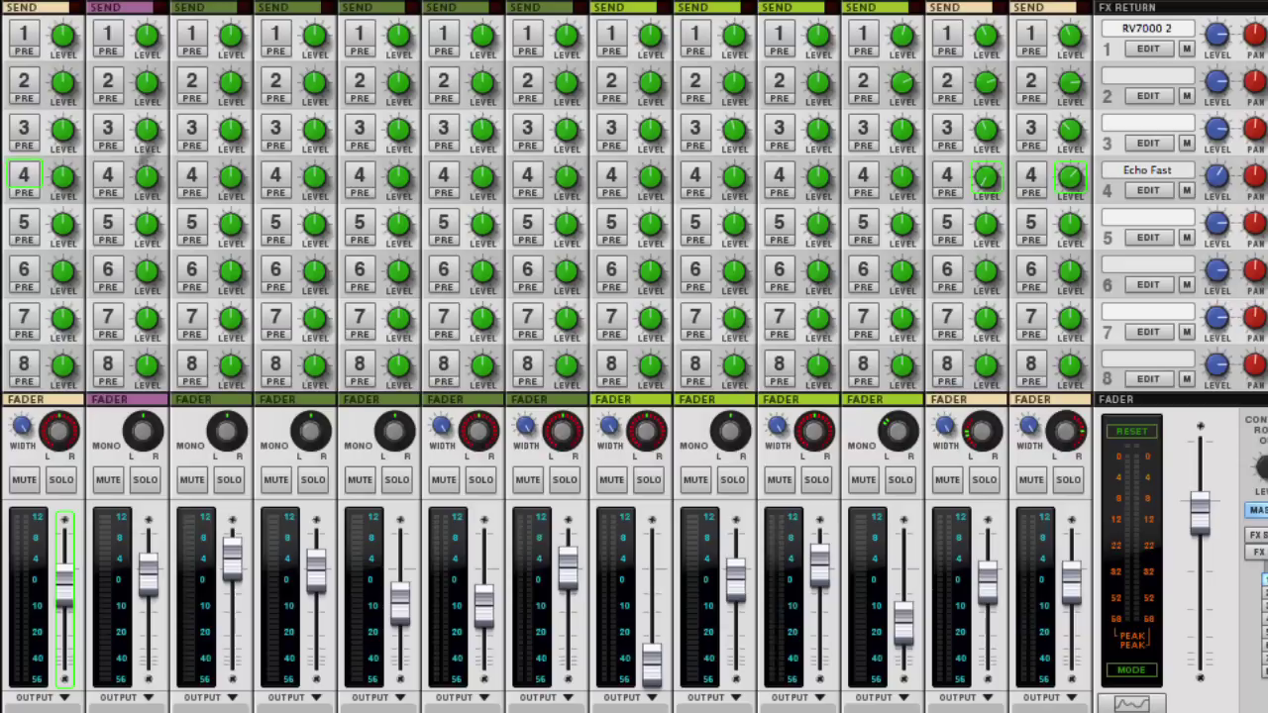
Step: Play the song and route channel 3 to effect send 1 at about -8.9 dB
key("space")
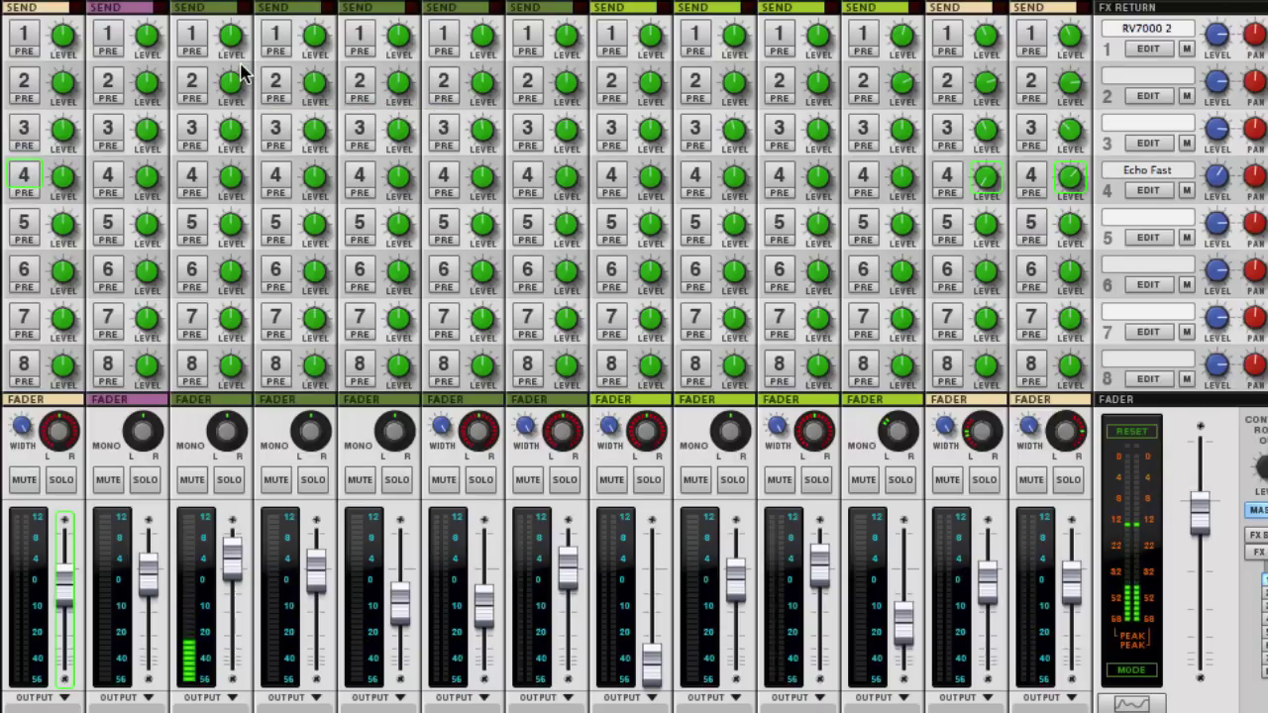
left_click(201, 38)
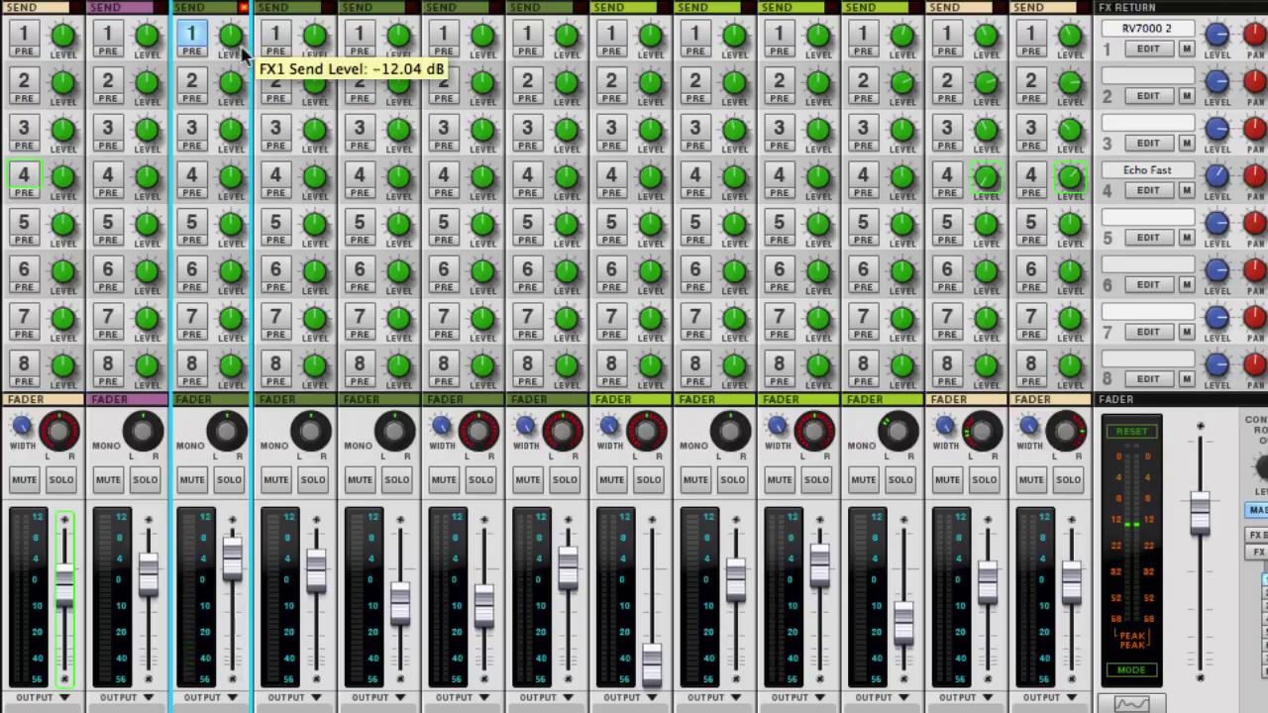
left_click_drag(234, 49, 234, 37)
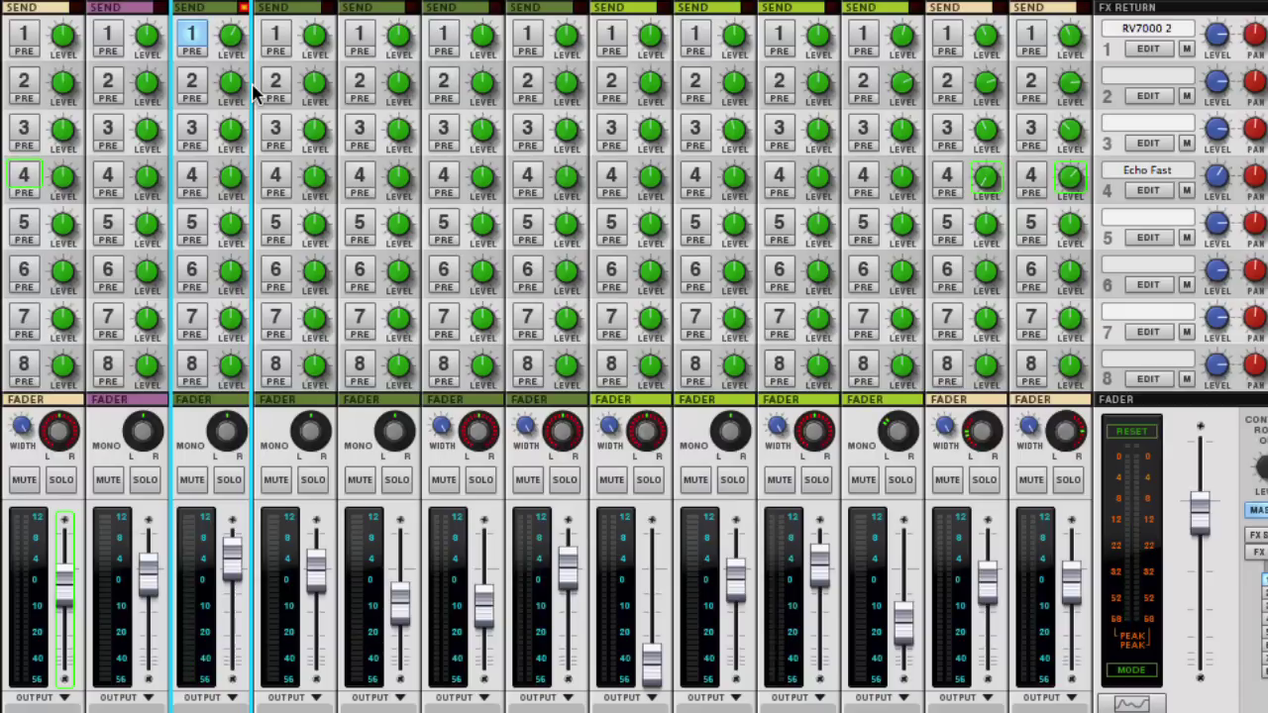
Step: Turn on effect send 1 for mixer channels 1, 2, 4, 5, 6 and 7
left_click(25, 36)
left_click(107, 35)
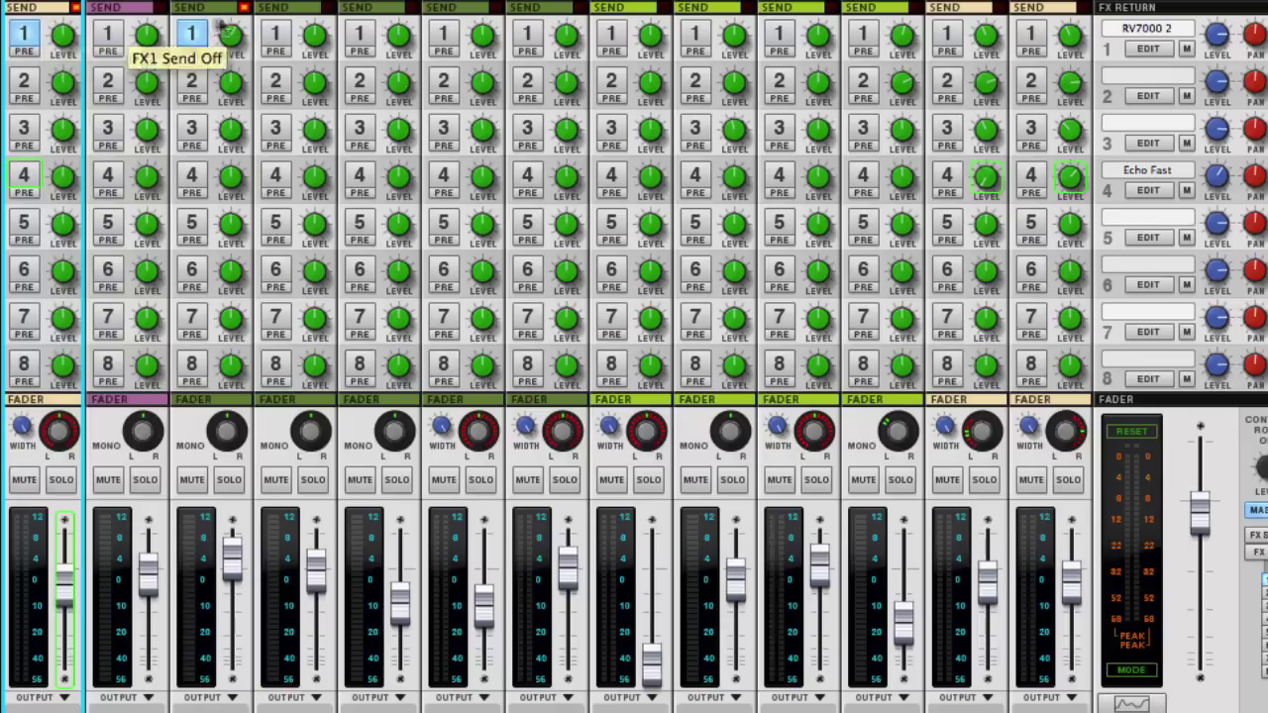
left_click(275, 35)
left_click(360, 36)
left_click(445, 36)
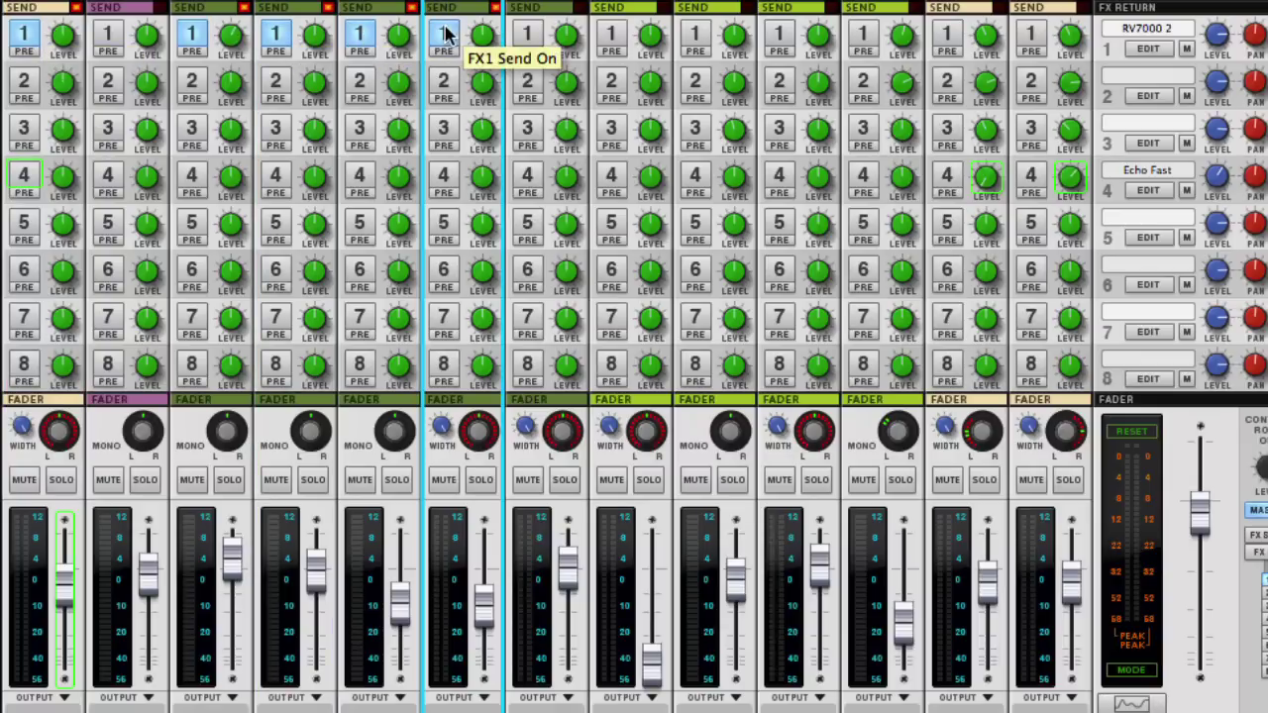
left_click(526, 35)
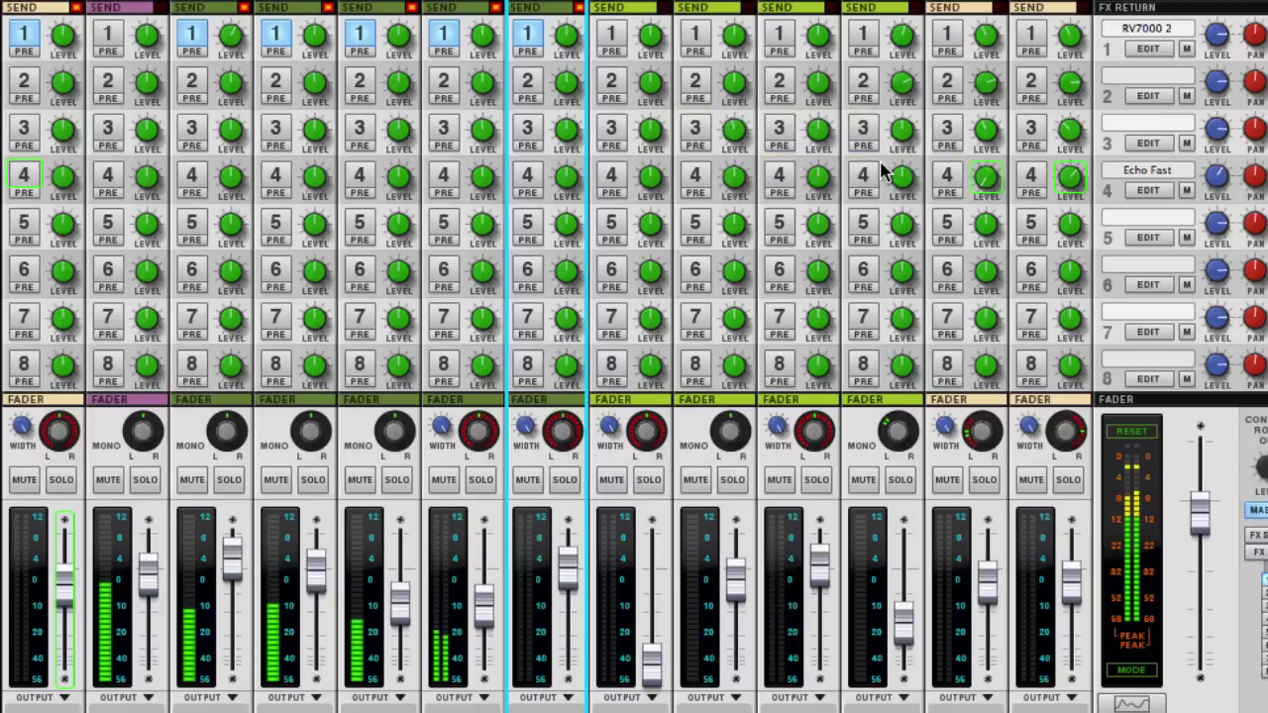
Step: Set send 1 levels near -9 dB: channel 6 -8.9, channel 4 -8.20, channel 5 -9.67
left_click_drag(485, 45, 485, 34)
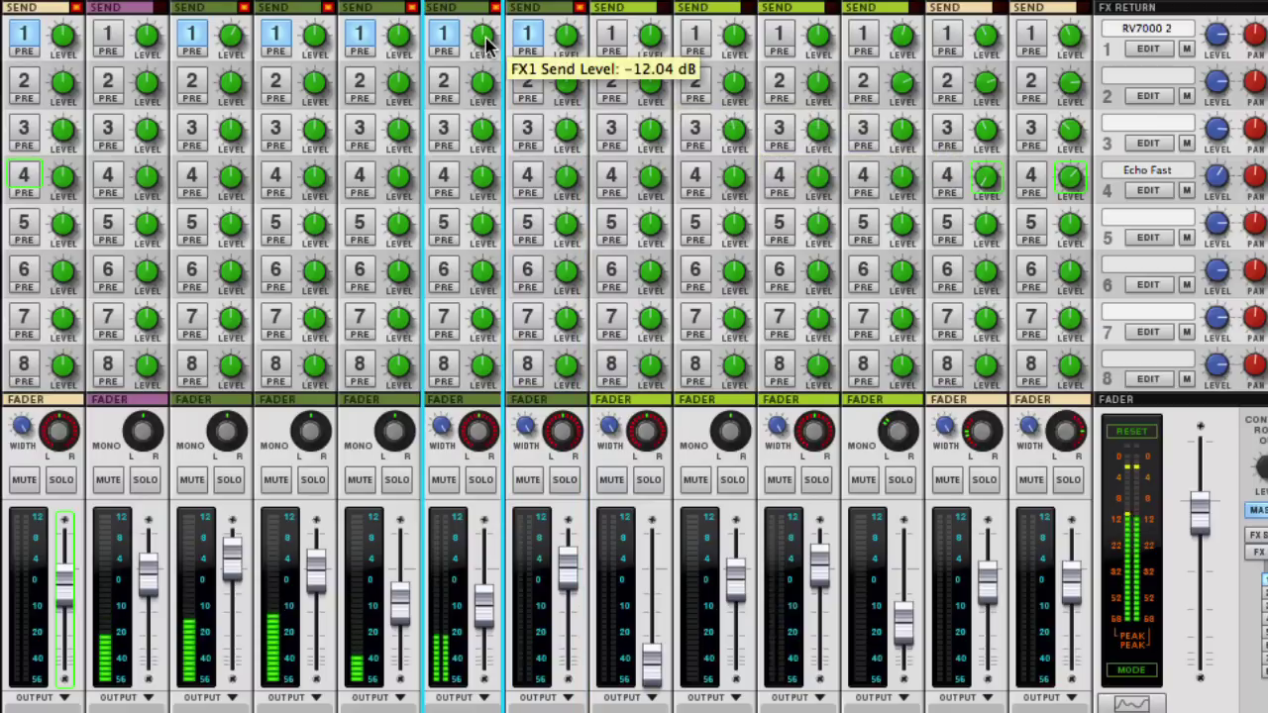
left_click_drag(317, 44, 317, 44)
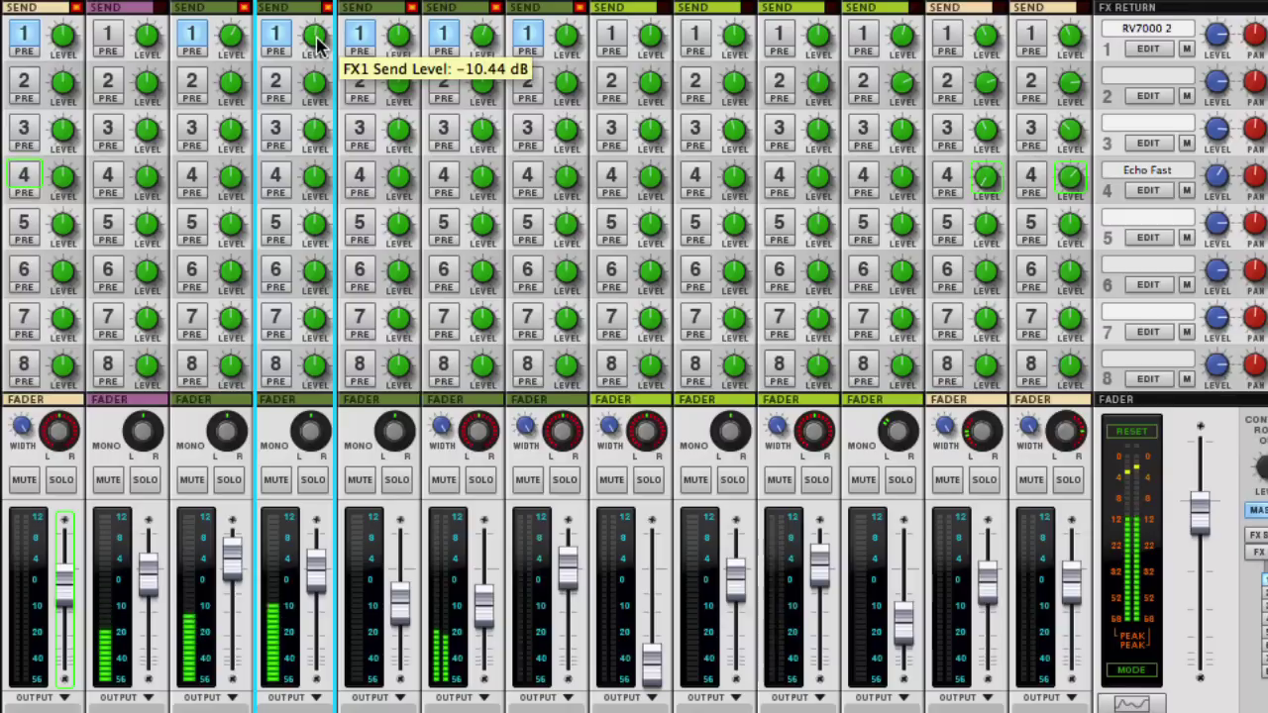
left_click(569, 37)
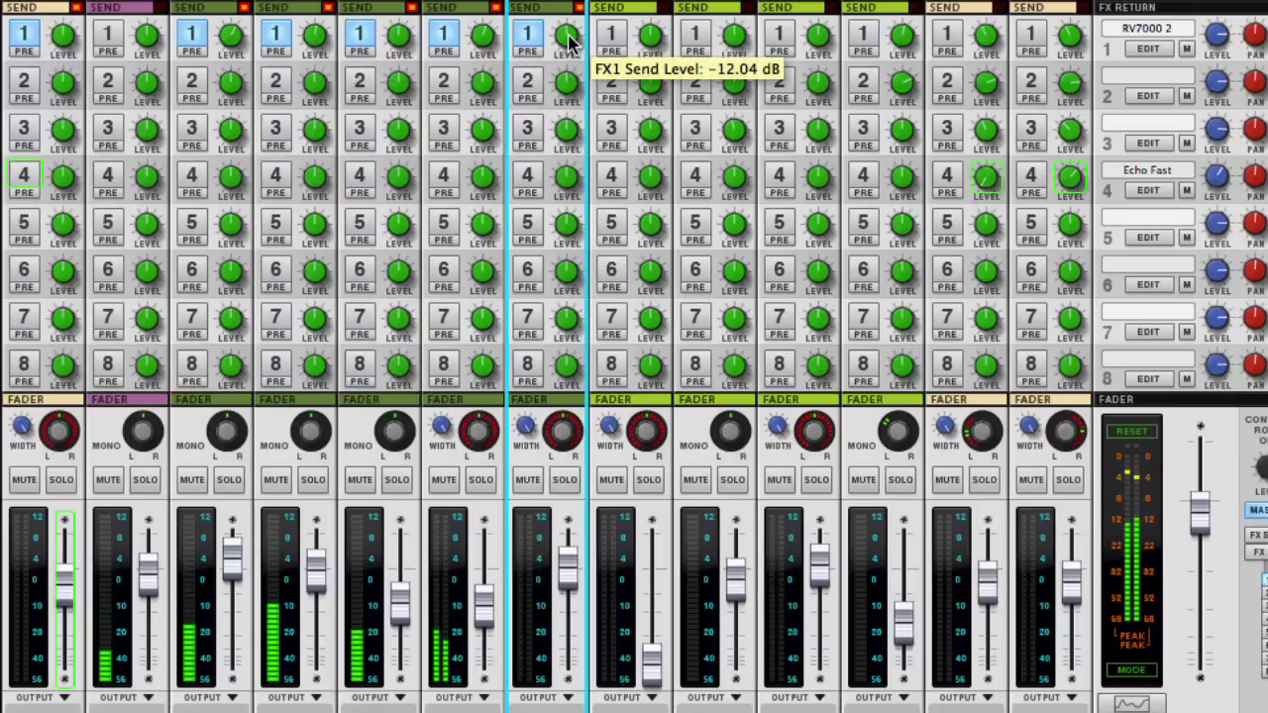
left_click_drag(399, 47, 401, 44)
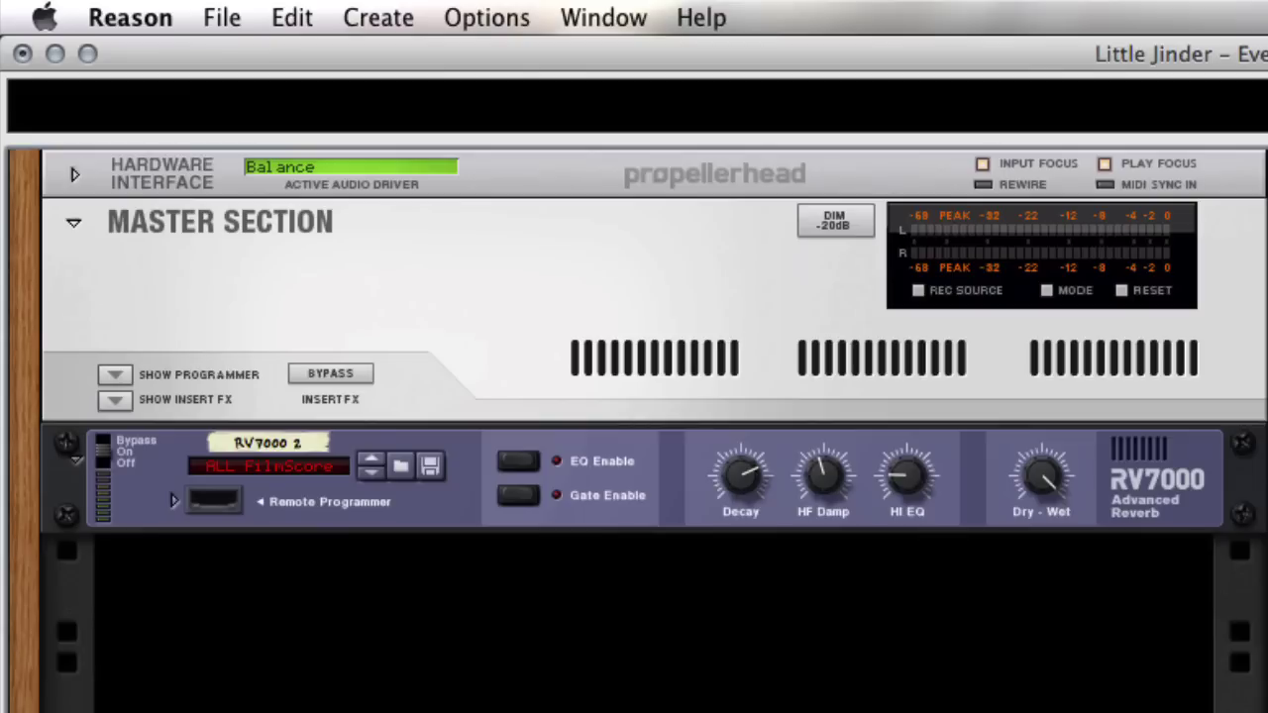
Step: Insert a second RV7000 Advanced Reverb at the Master Section and expand its Remote Programmer
left_click(484, 378)
left_click(375, 21)
mouse_move(414, 231)
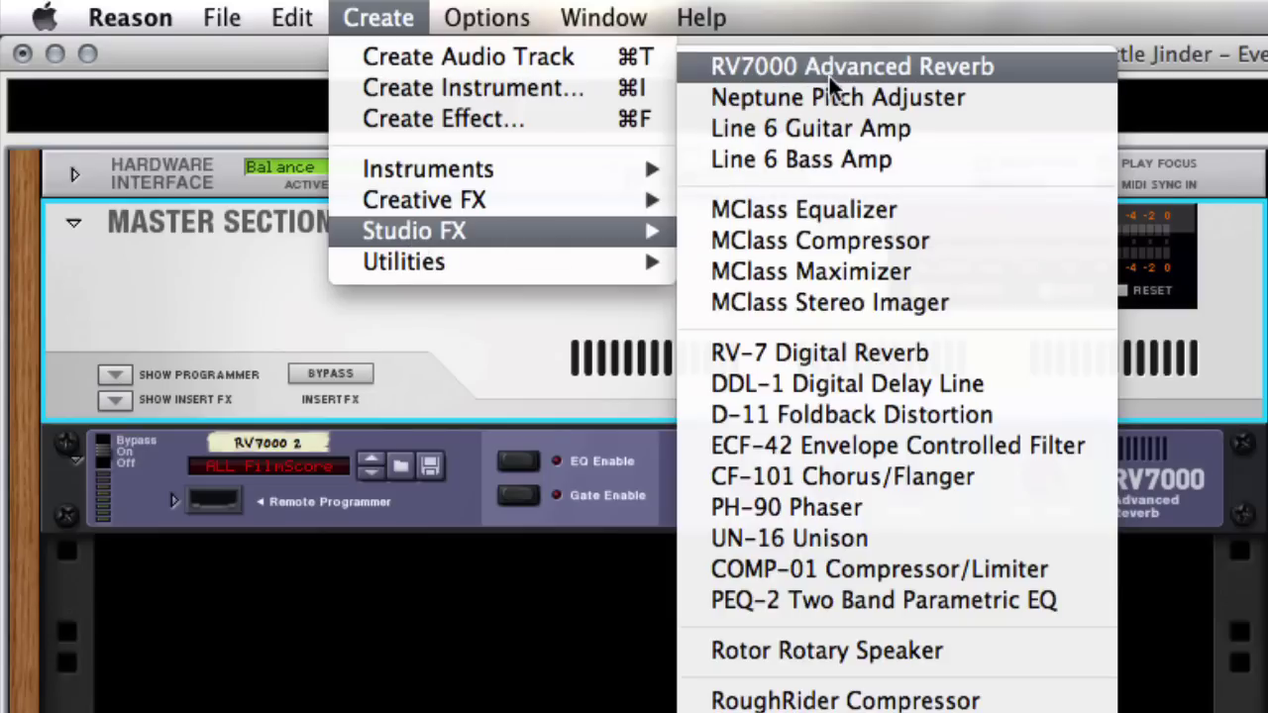
left_click(829, 69)
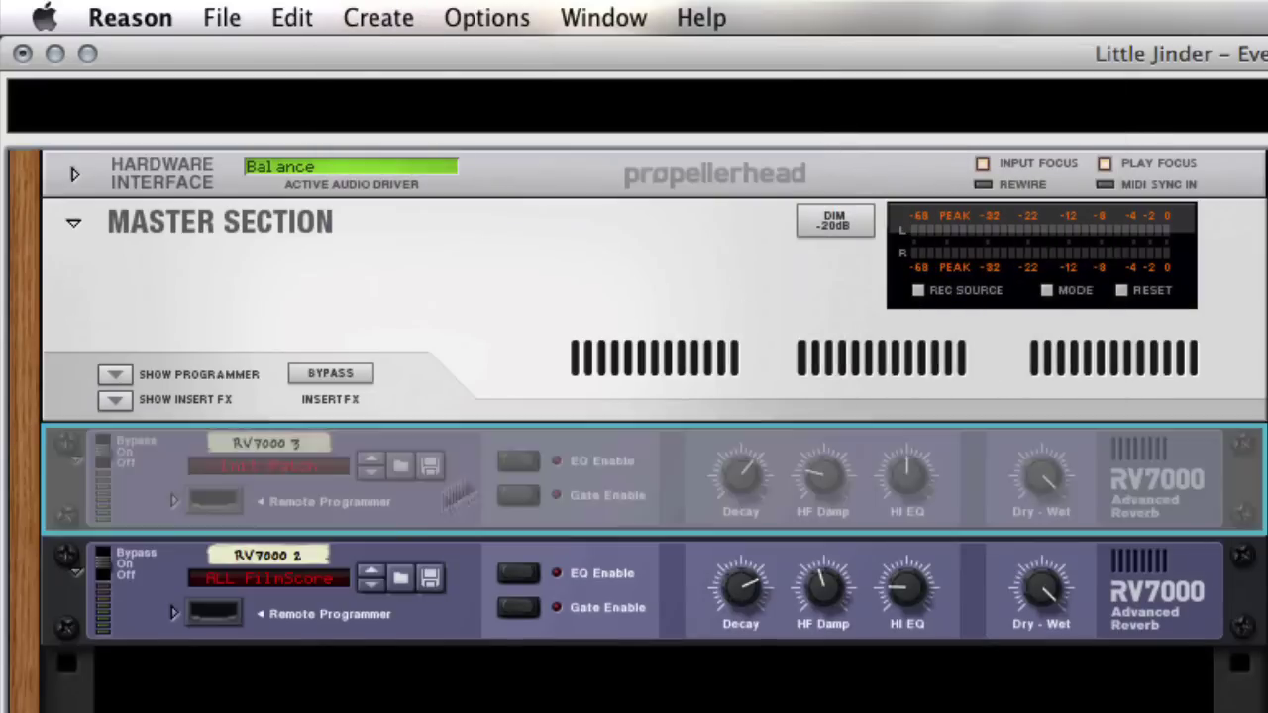
left_click(174, 502)
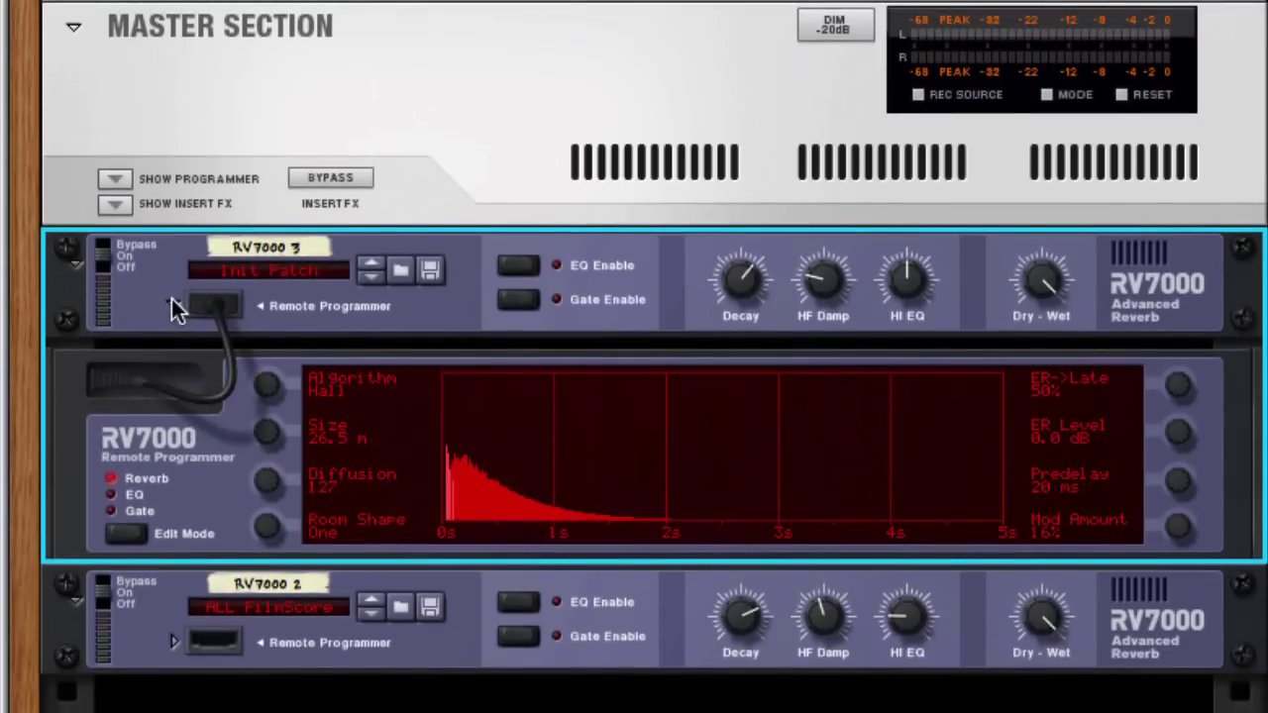
Step: Set the RV7000 3 to Room, 14.1 m size, shape Three, 26 ms predelay, then play
left_click_drag(263, 391, 265, 410)
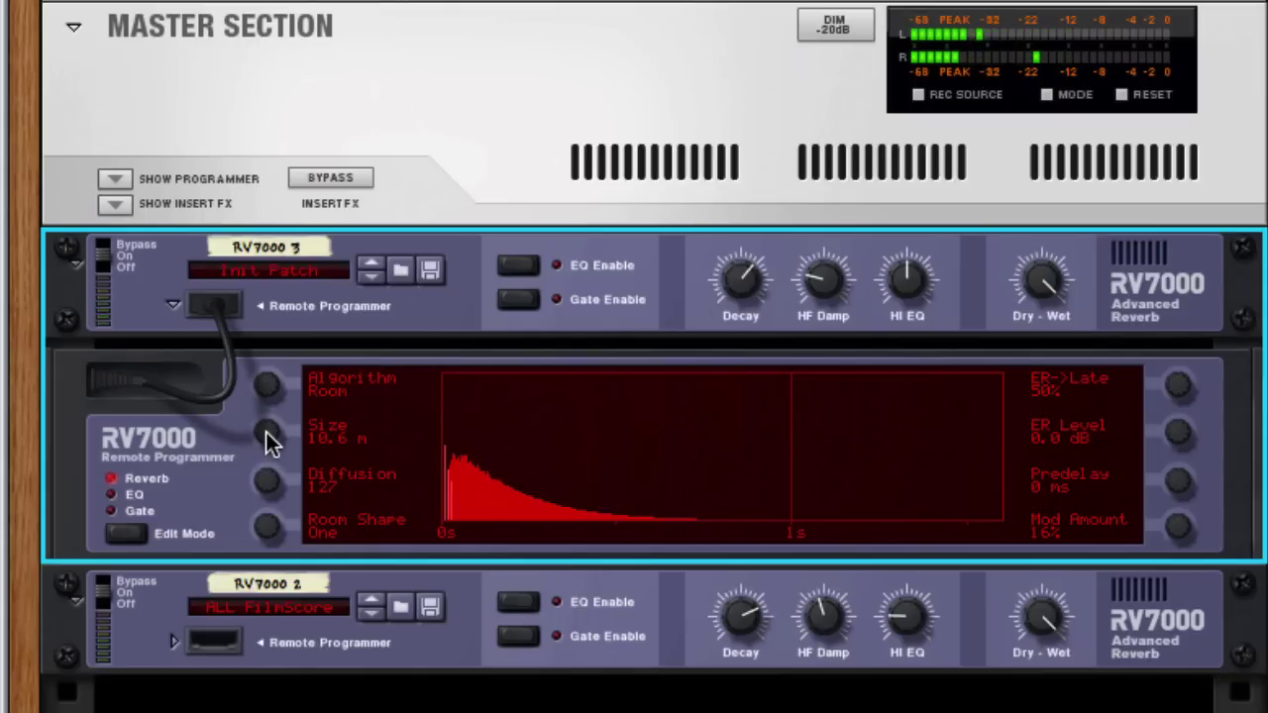
left_click_drag(270, 443, 263, 376)
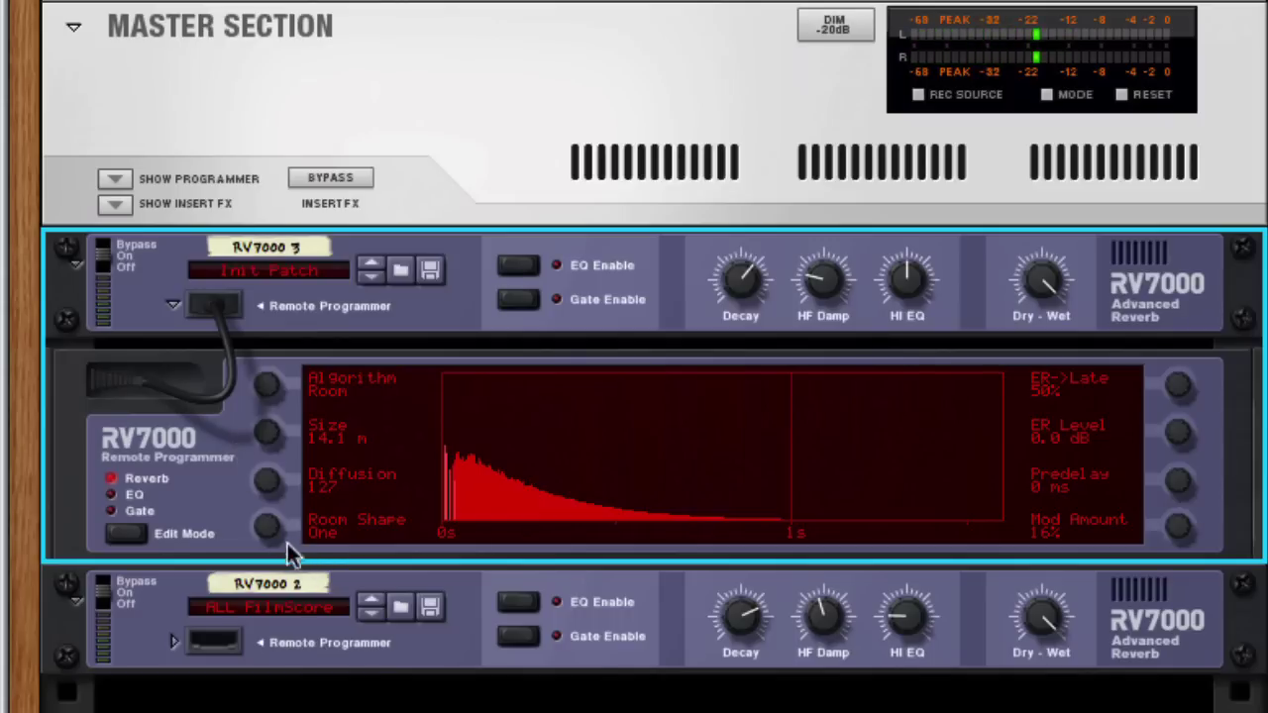
left_click_drag(269, 532, 257, 523)
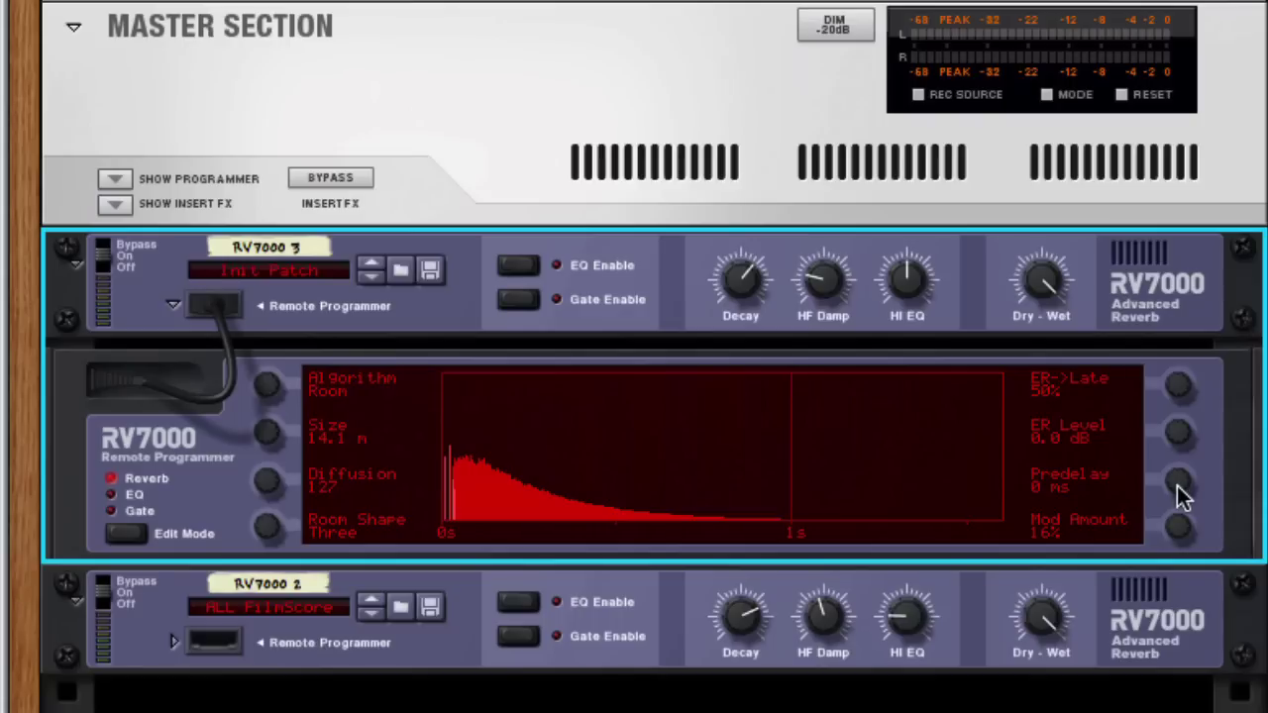
left_click_drag(1178, 485, 1178, 473)
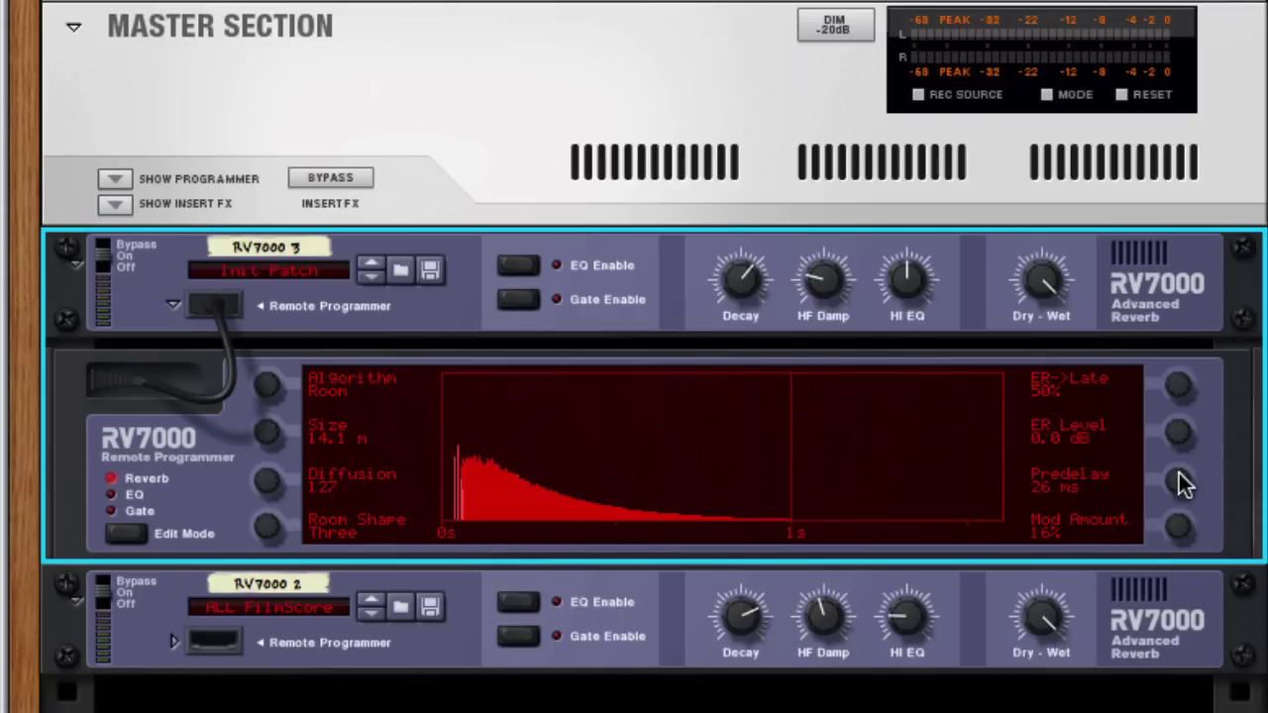
key("space")
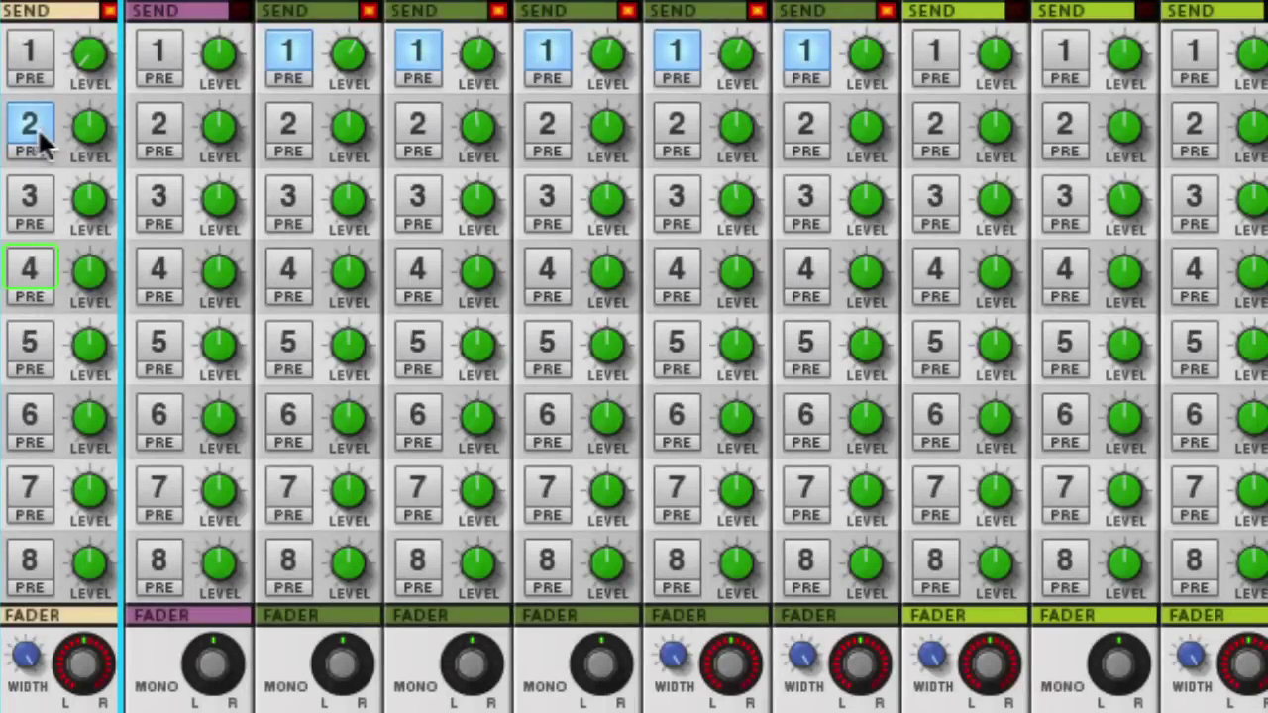
Step: Toggle the Lead Vox channel's send 2 off and back on to feed RV7000 3
left_click(29, 127)
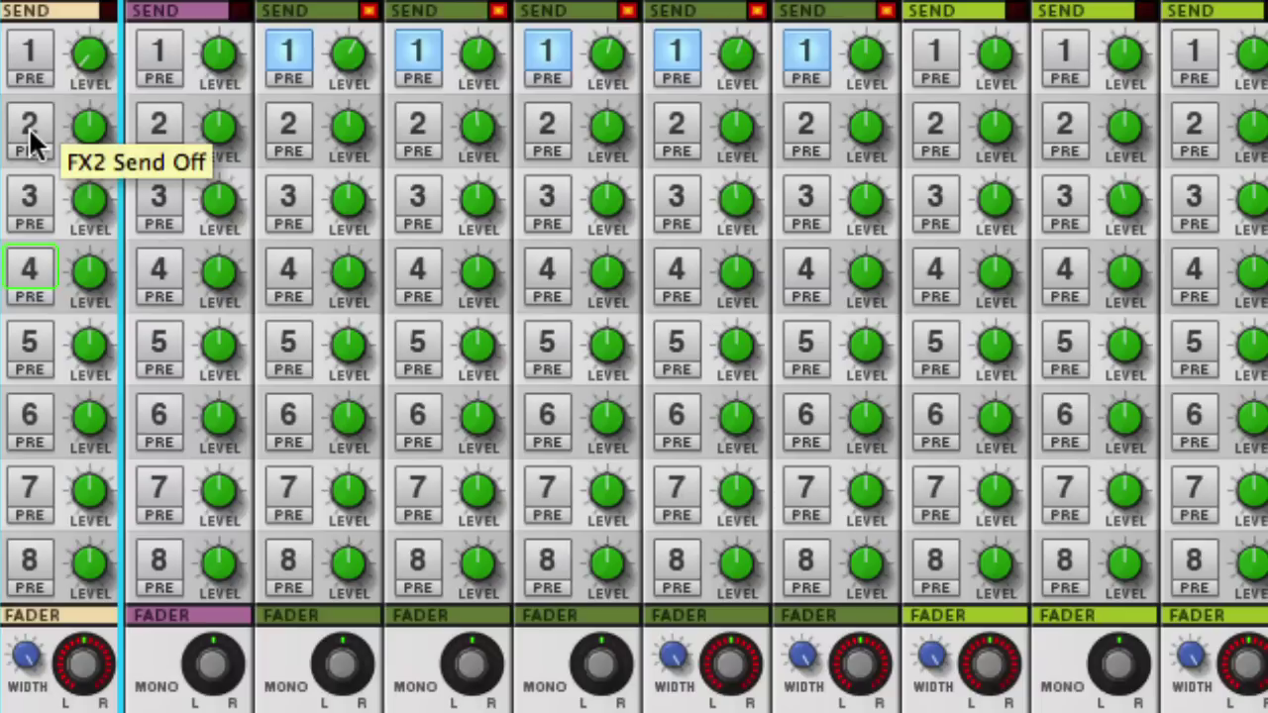
left_click(29, 127)
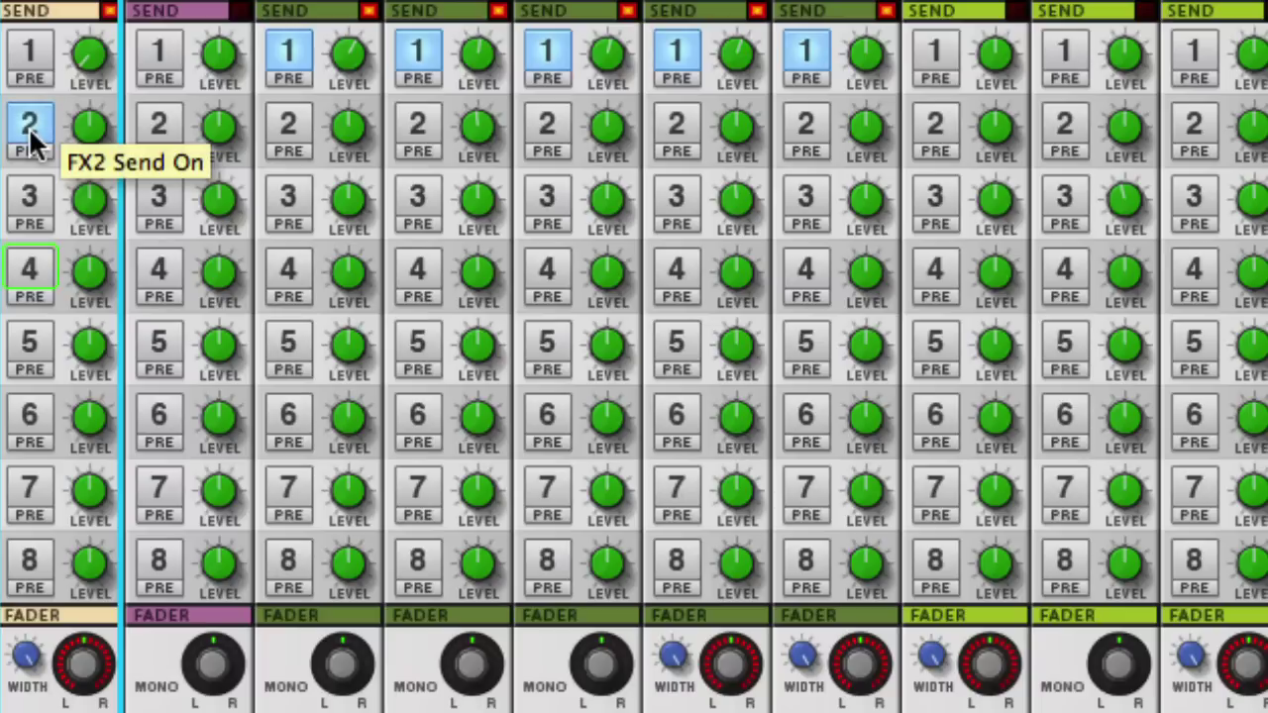